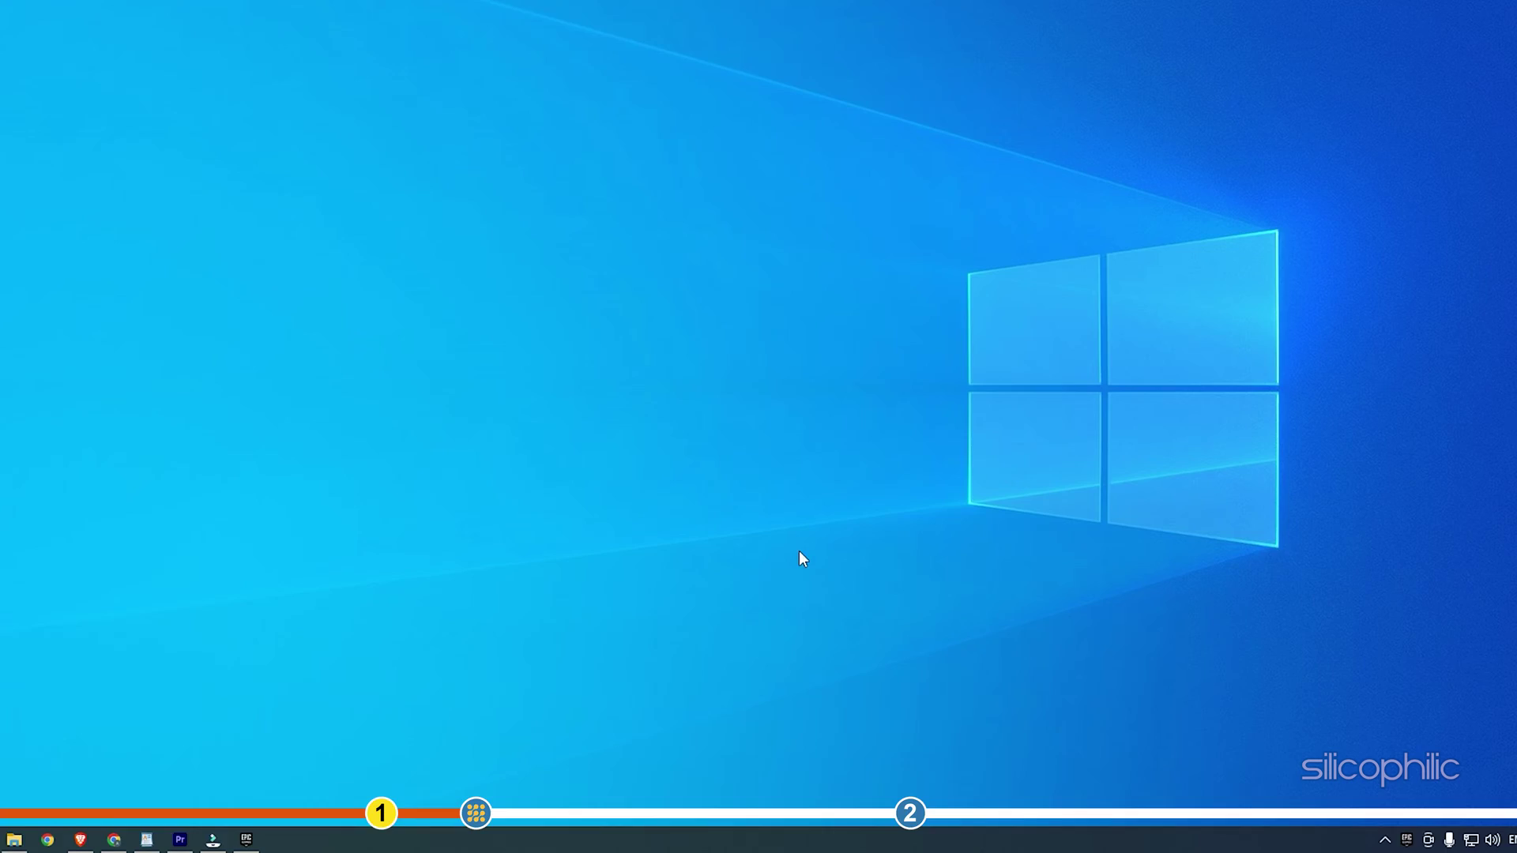
End the EpicGamesLauncher process from Task Manager's Processes list
right_click(799, 836)
left_click(846, 746)
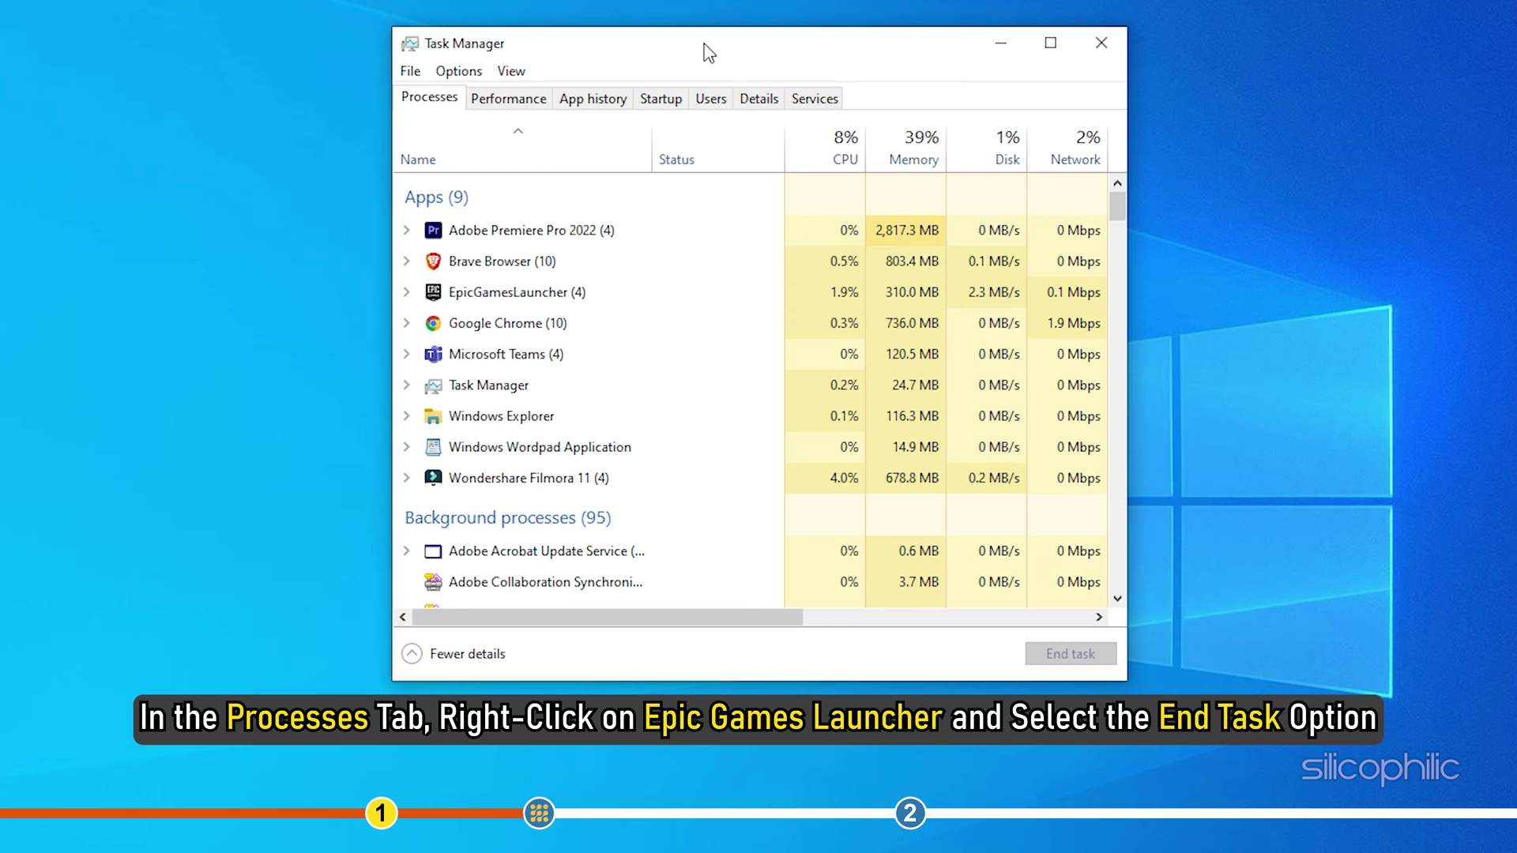
right_click(594, 297)
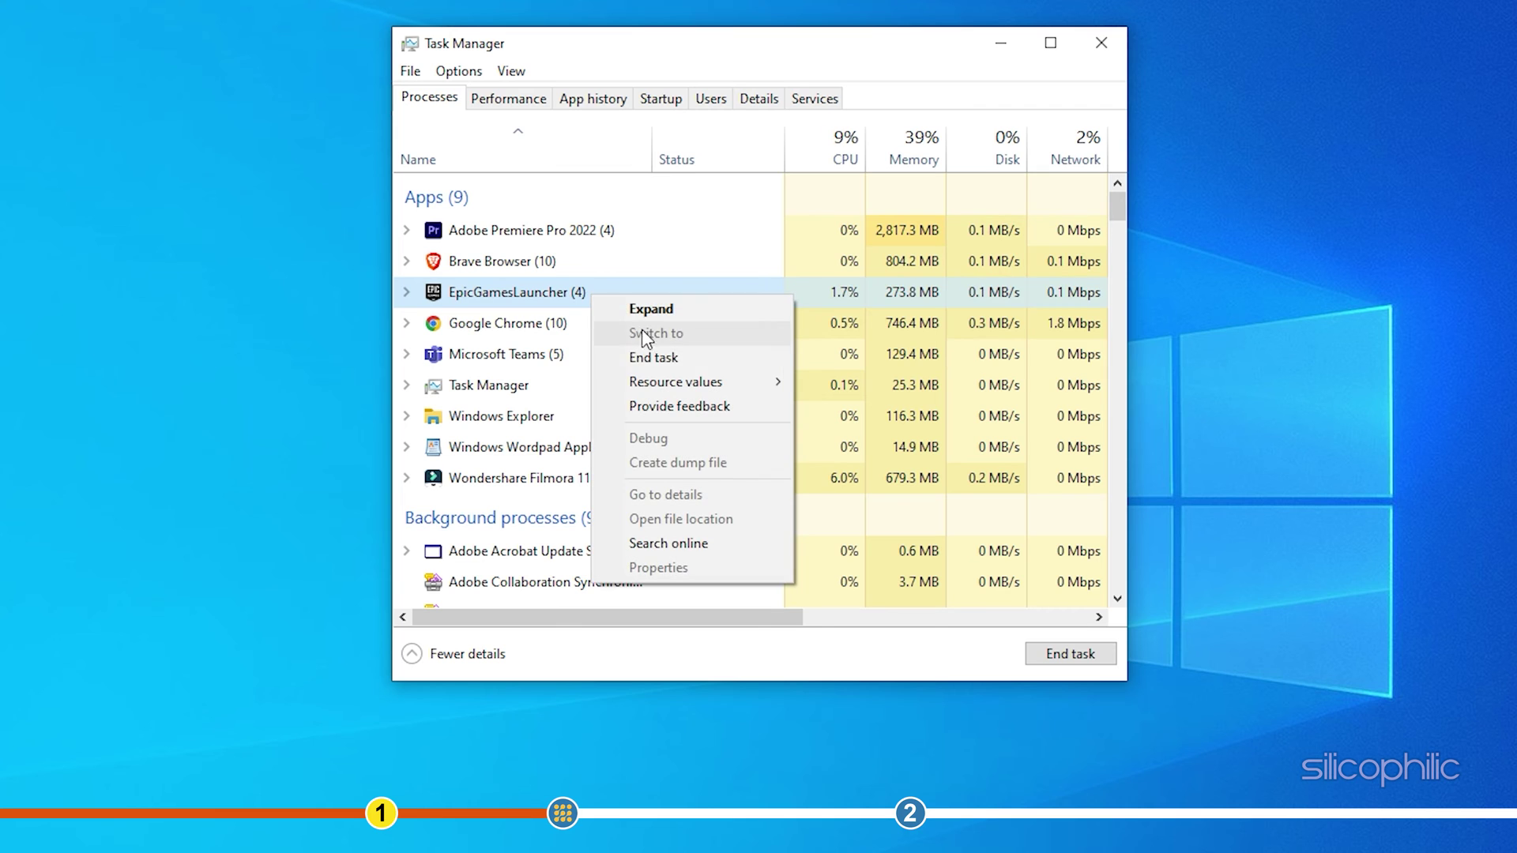
left_click(689, 357)
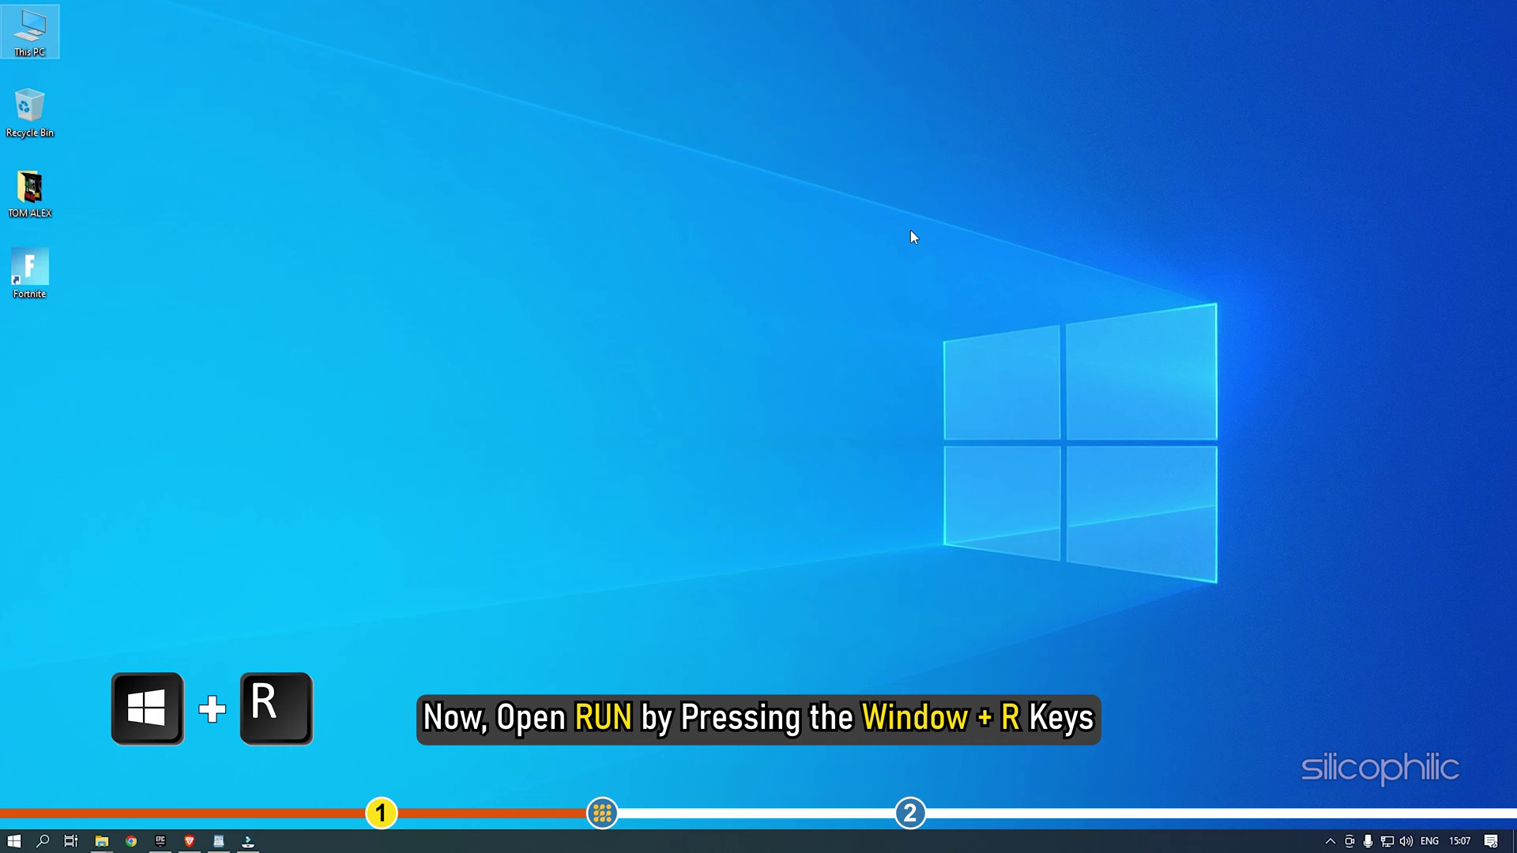
Run %localappdata% from the Run dialog to open the AppData\Local folder
key("super+r")
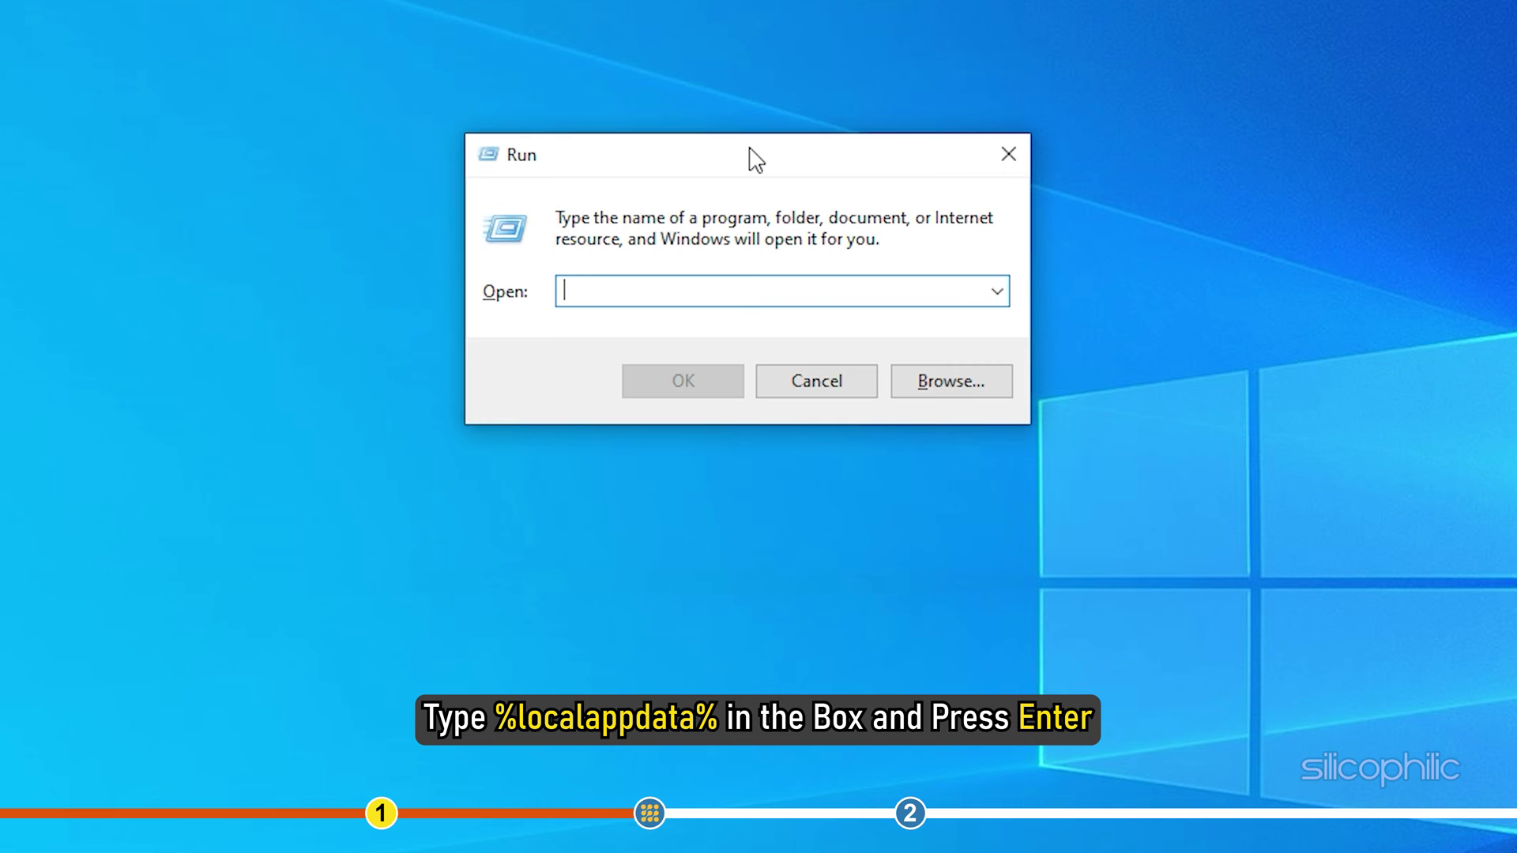
type("%localappdata%")
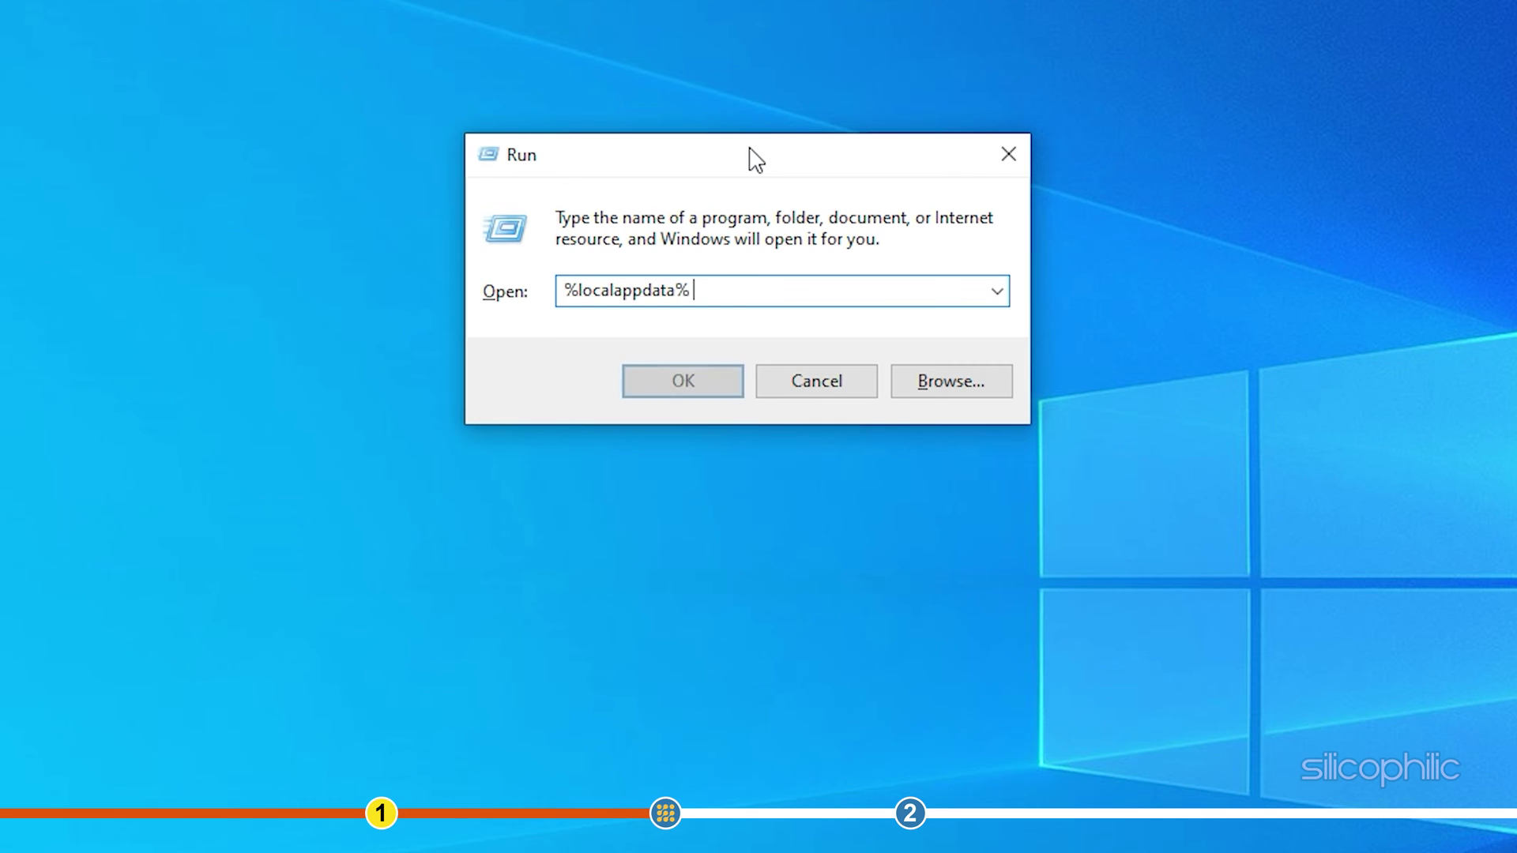
key("Return")
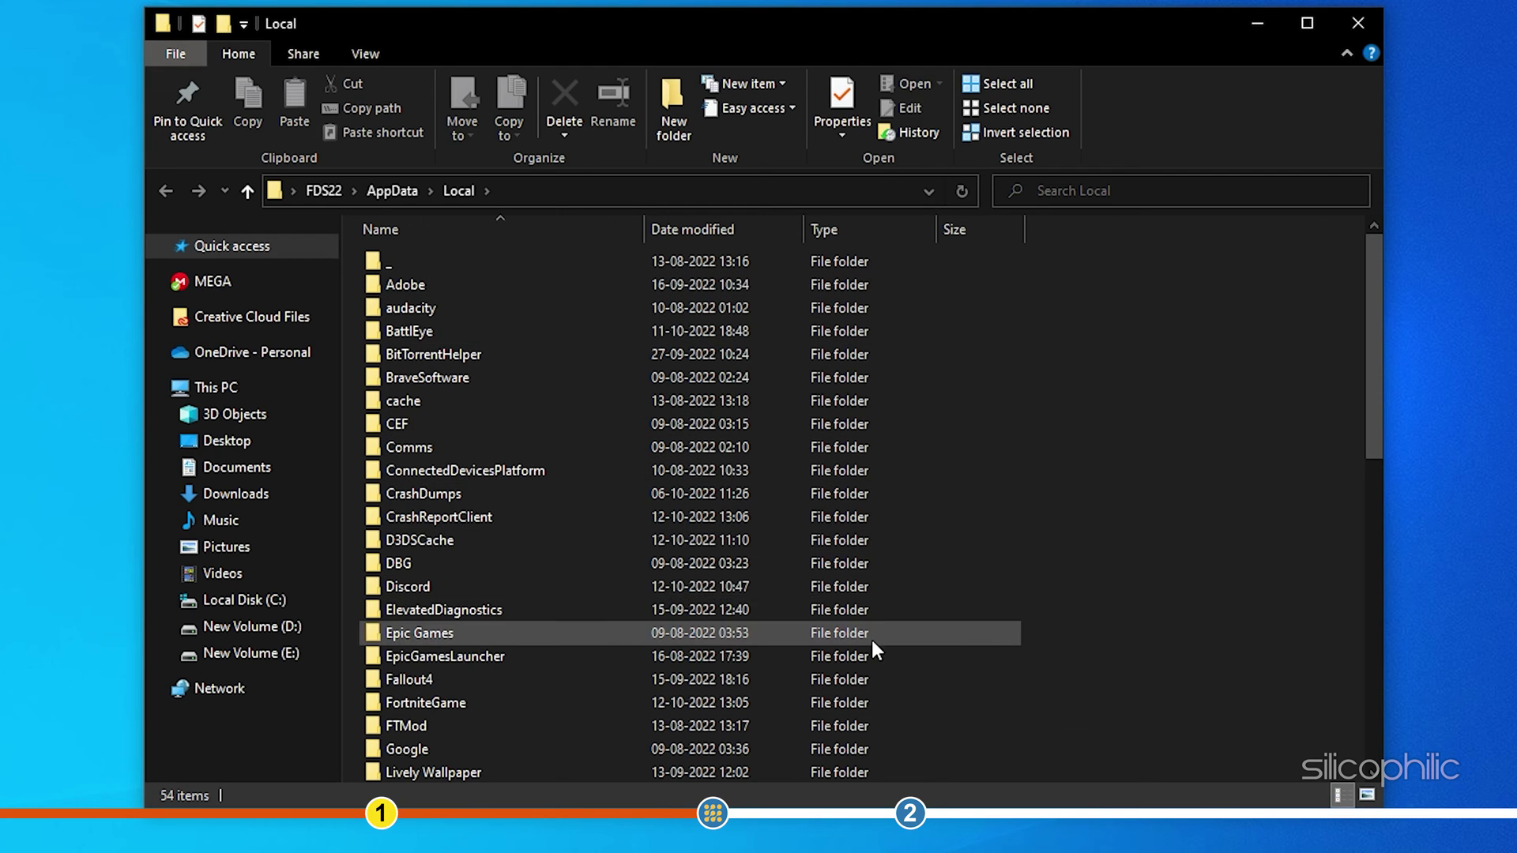
Delete the webcache_4430 folder inside EpicGamesLauncher\Saved
scroll(879, 608, "down", 3)
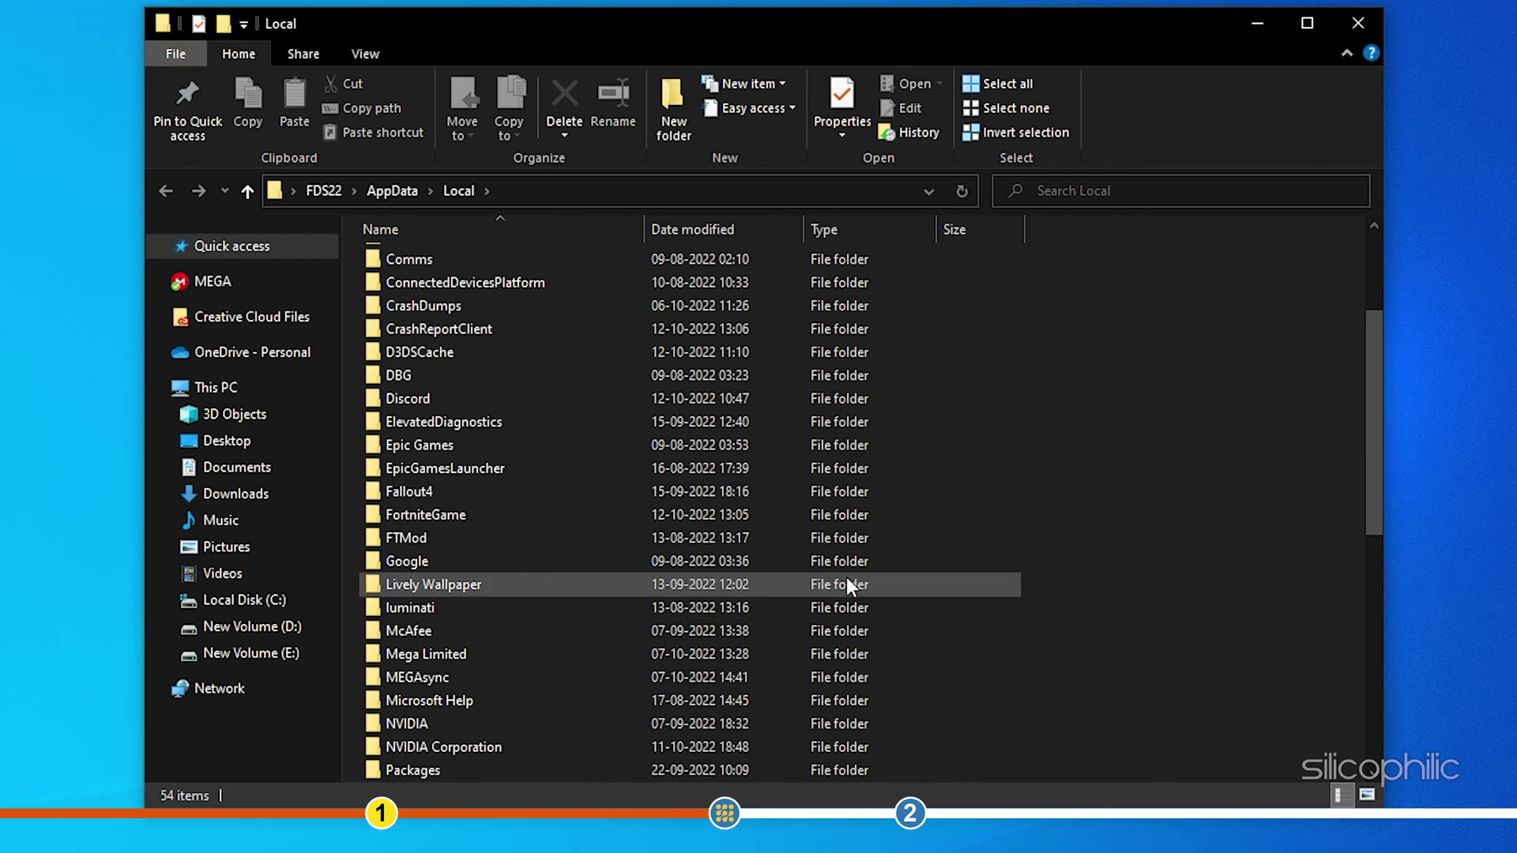
double_click(505, 461)
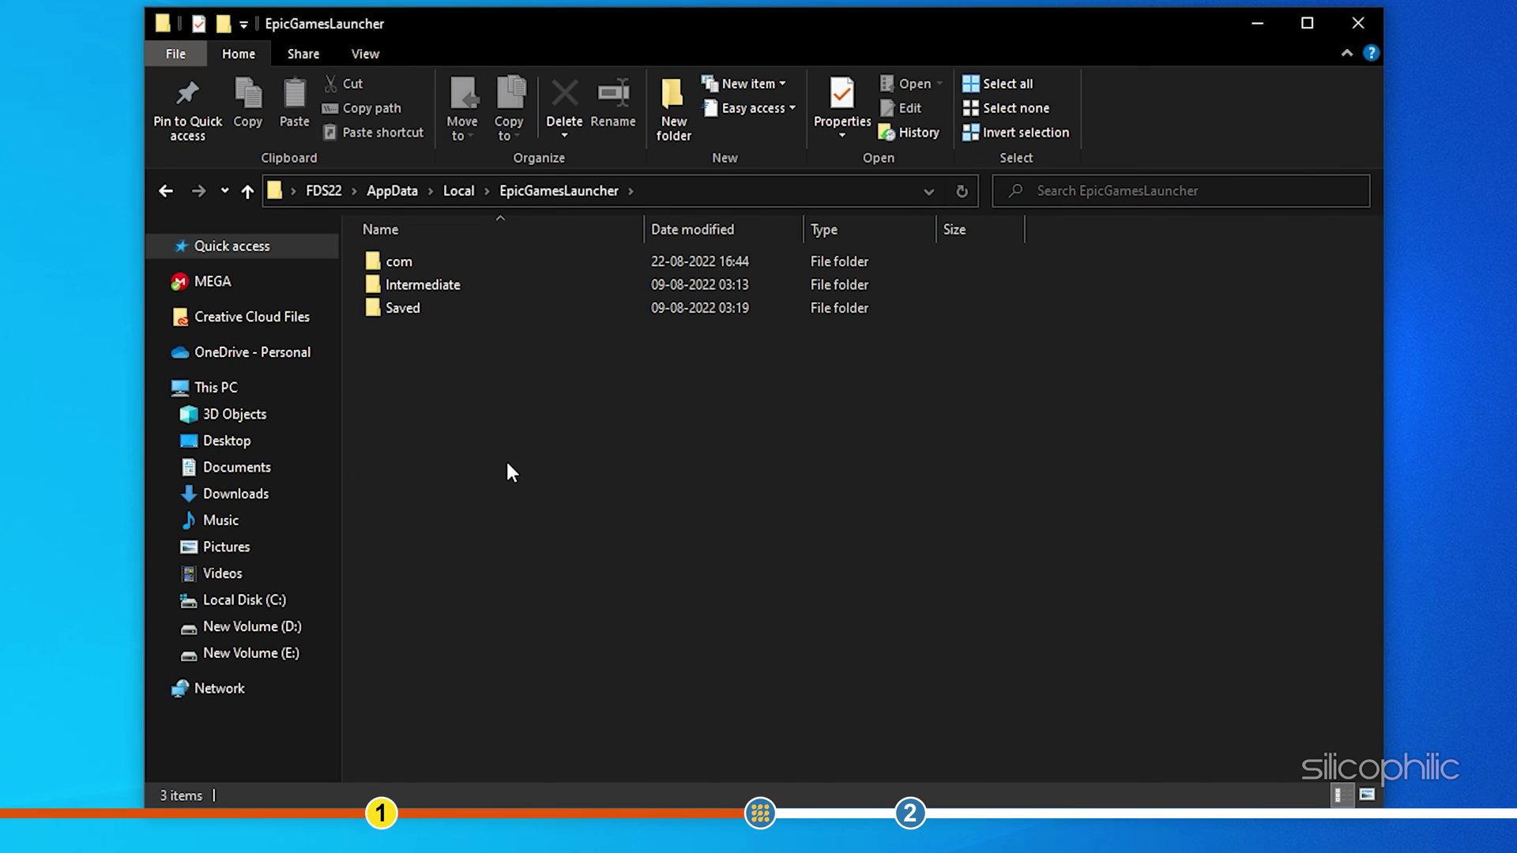
double_click(424, 309)
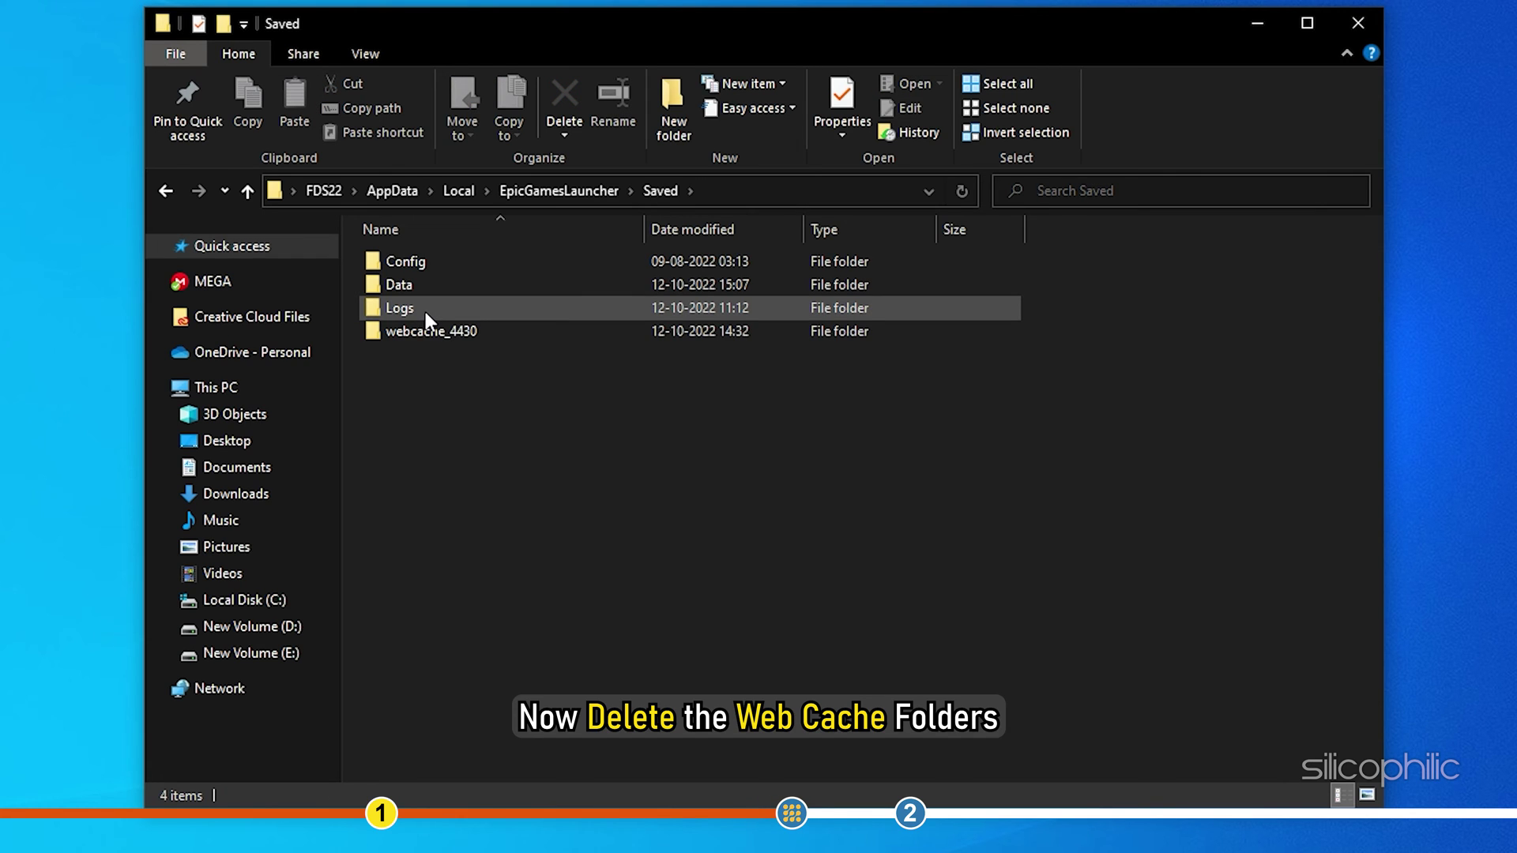
right_click(483, 334)
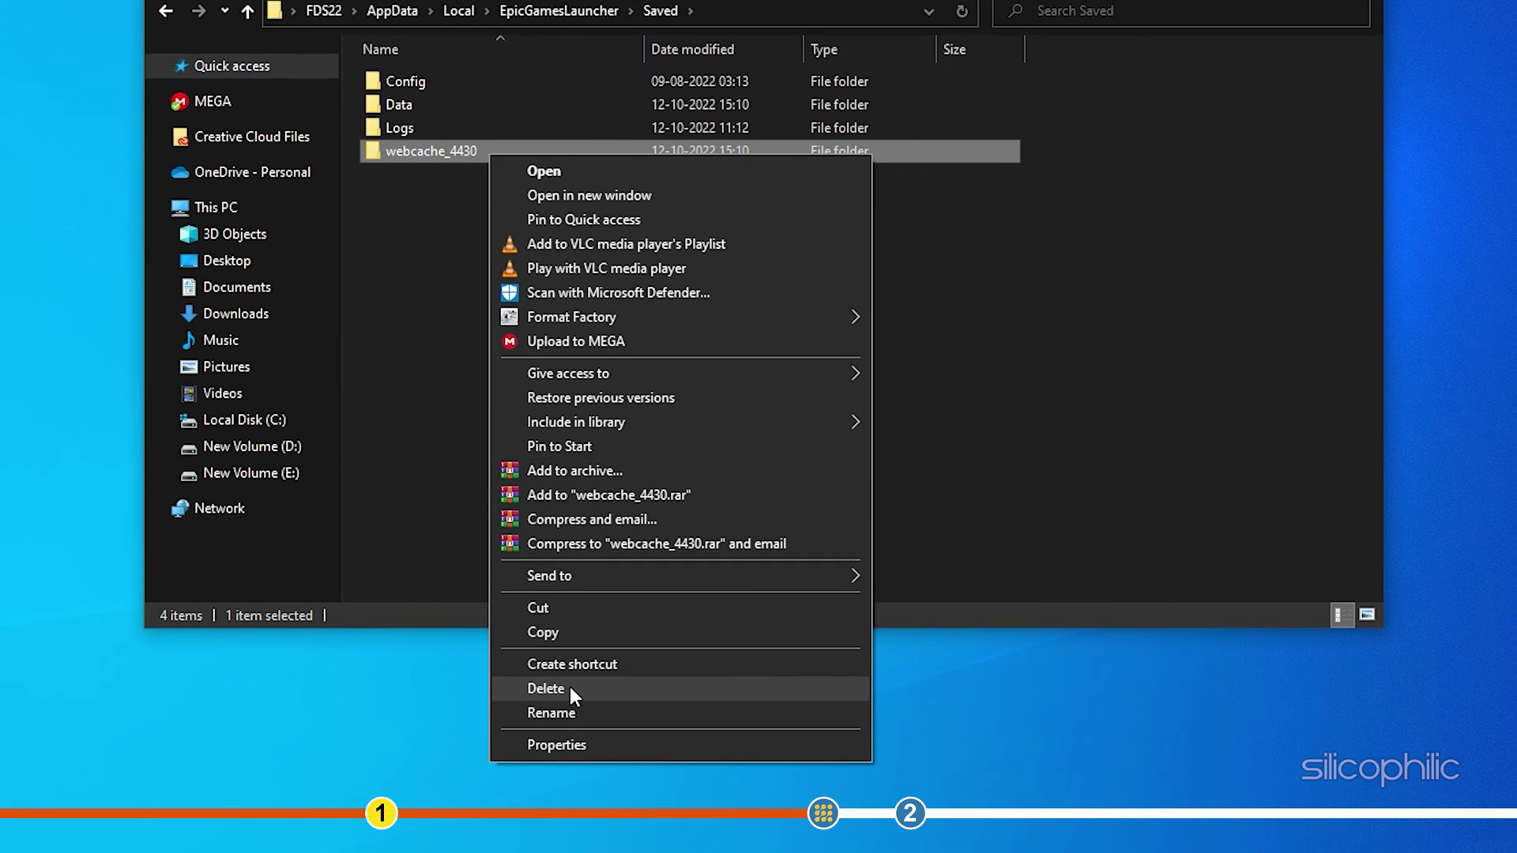
left_click(570, 688)
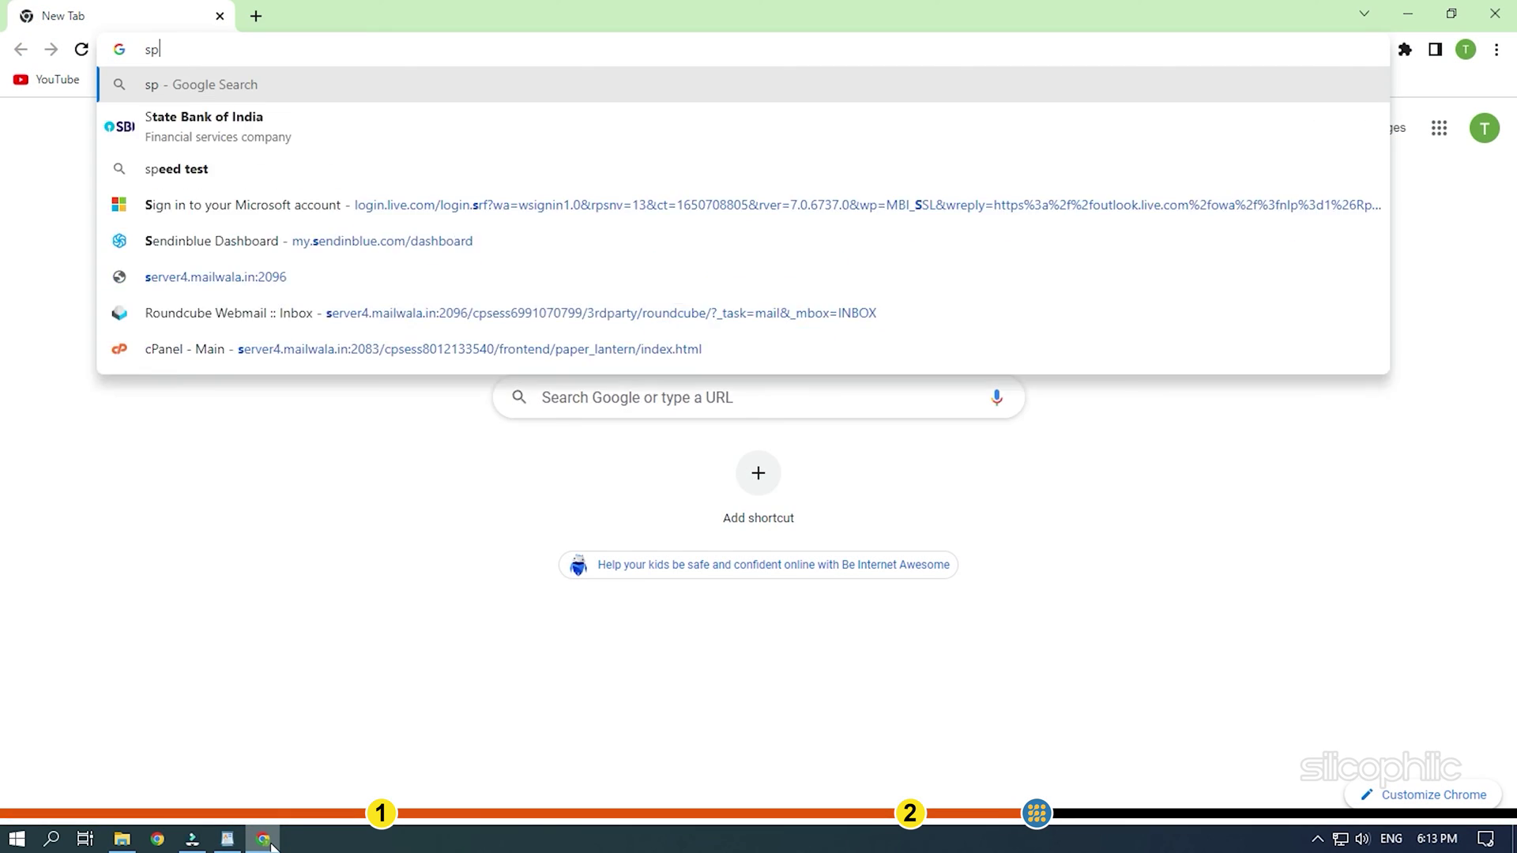
Search 'speed test' and start the Speedtest by Ookla test
type("eed test")
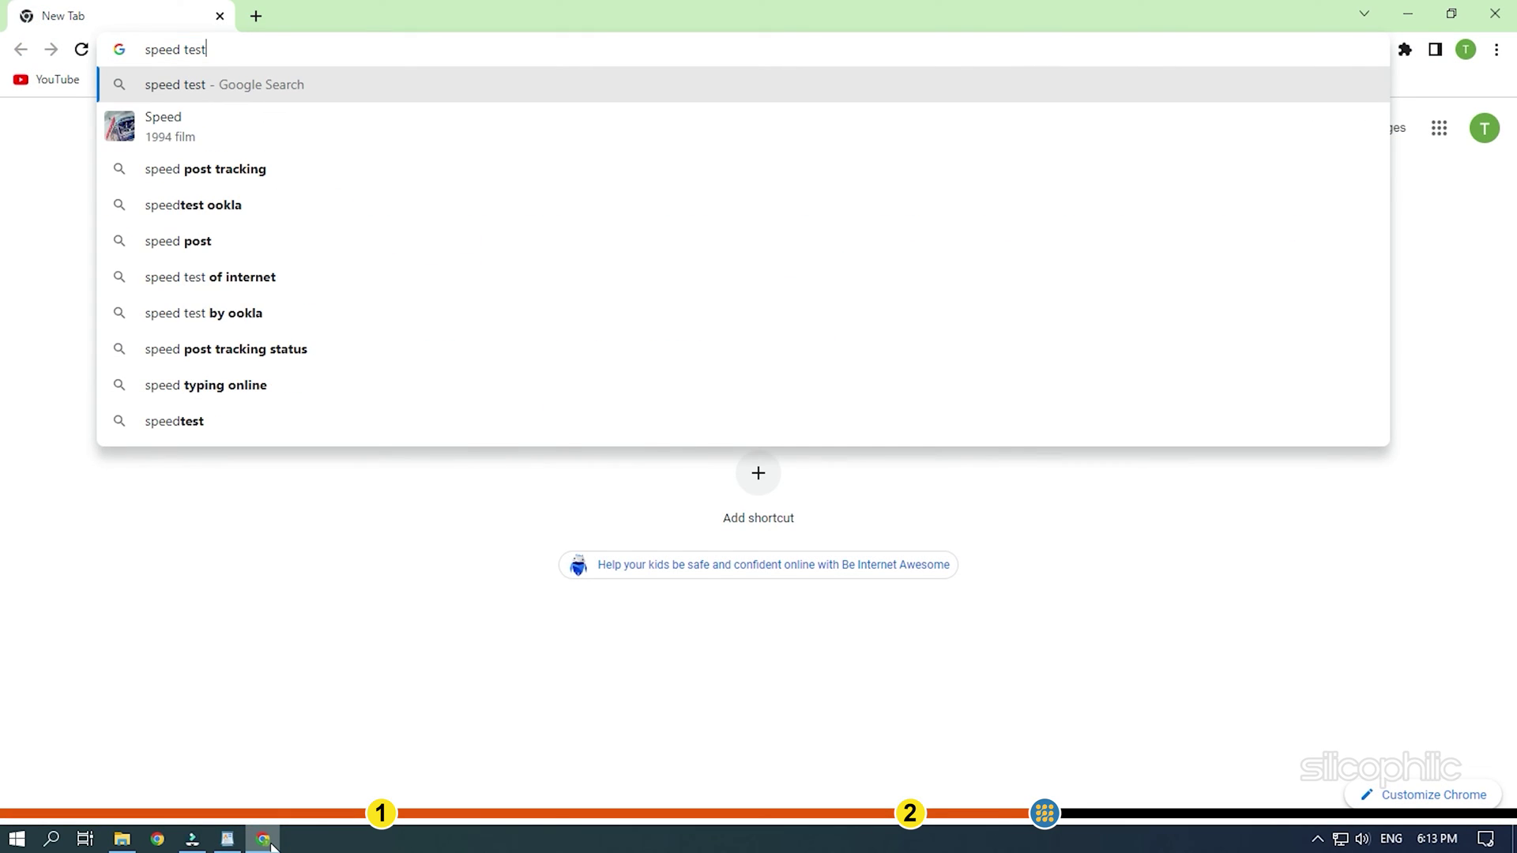
key("Return")
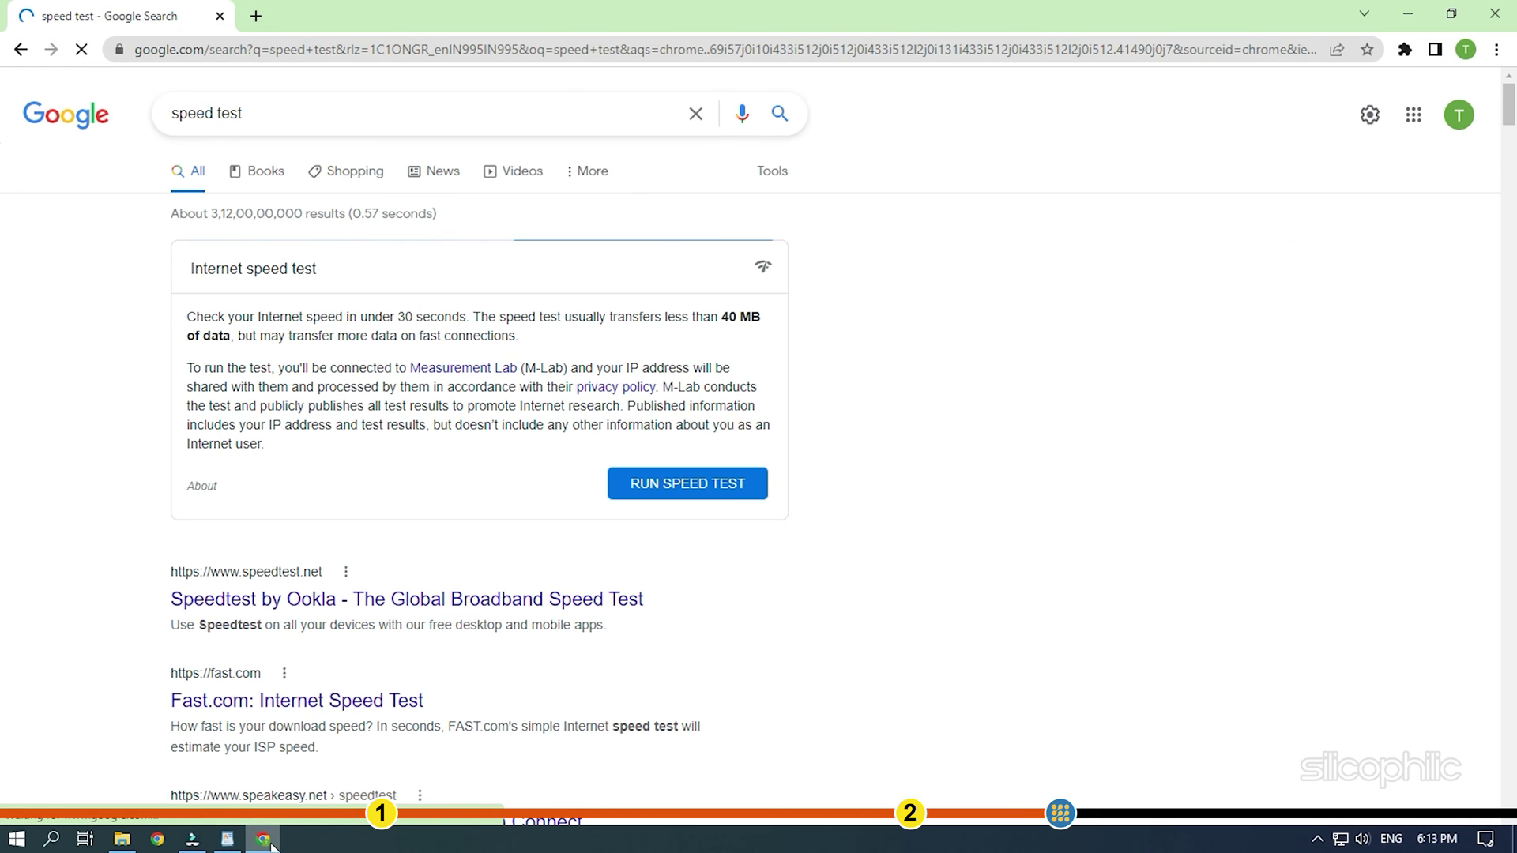
left_click(316, 599)
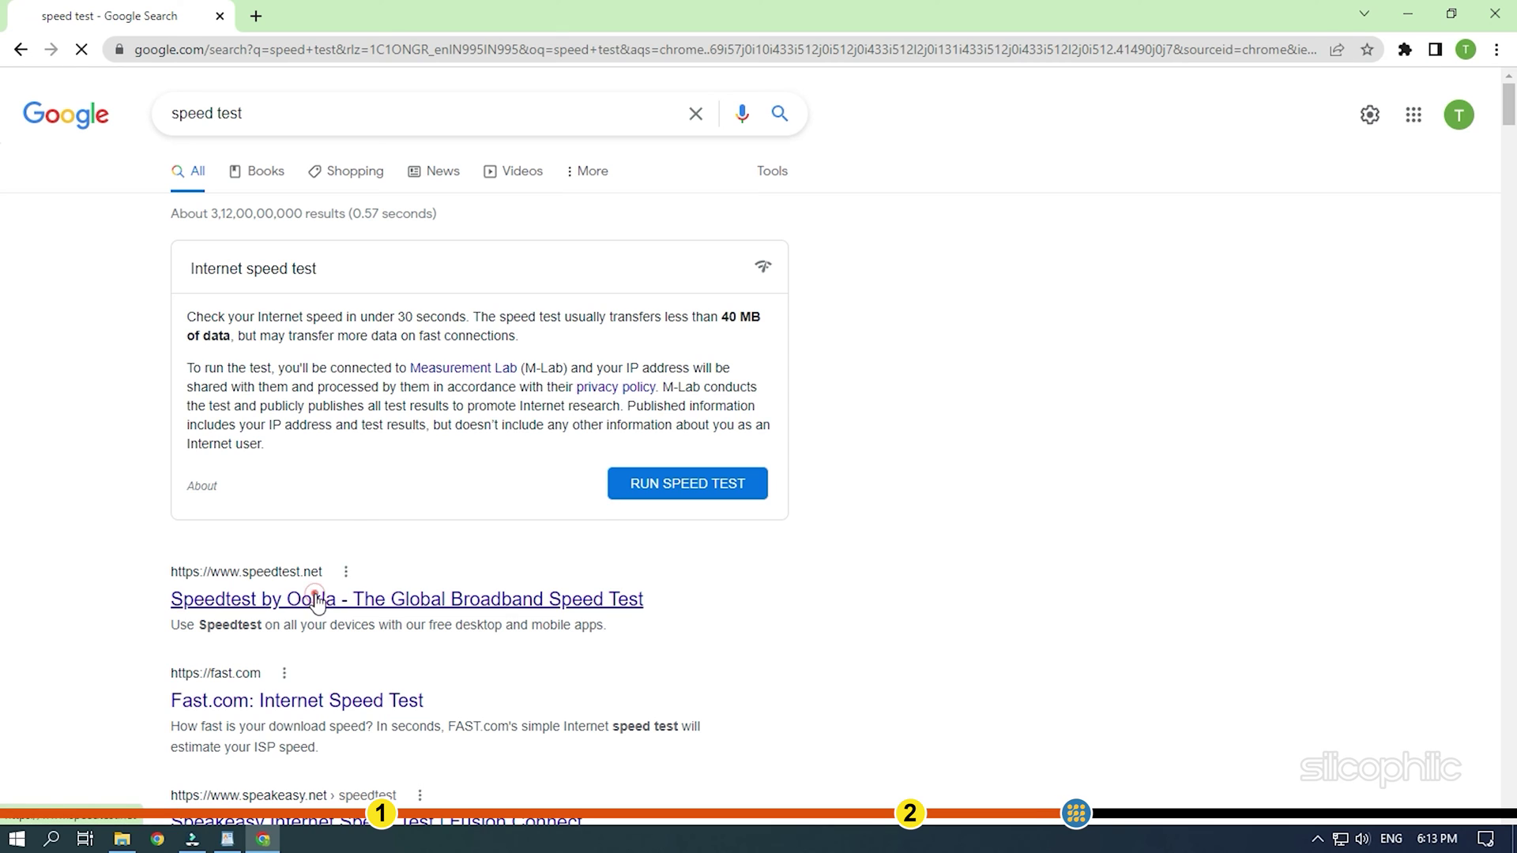
left_click(510, 310)
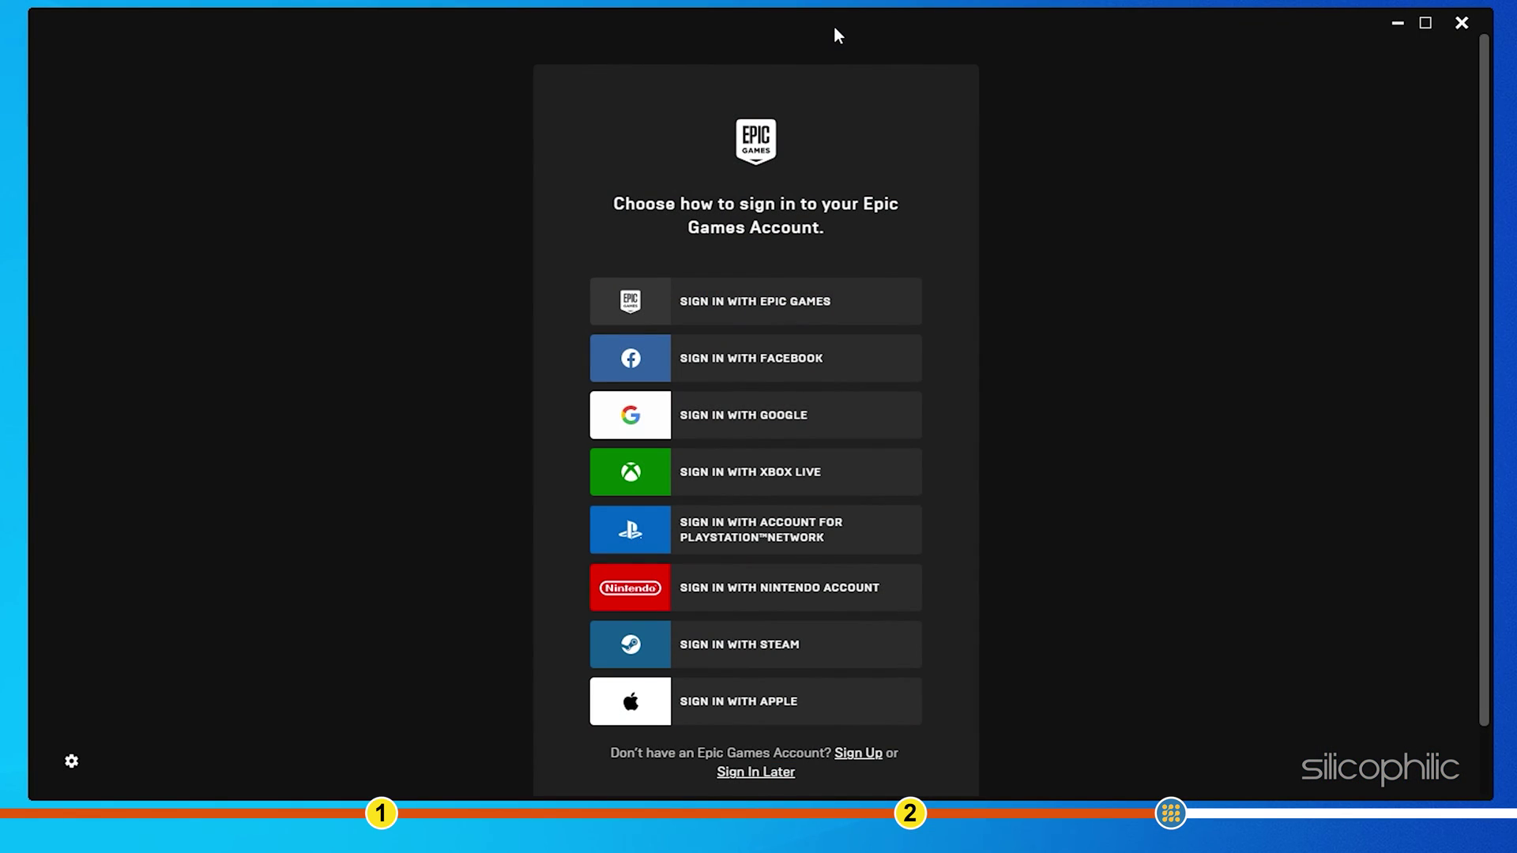
Start Troubleshoot from the launcher's settings to run the connectivity tests
left_click(71, 763)
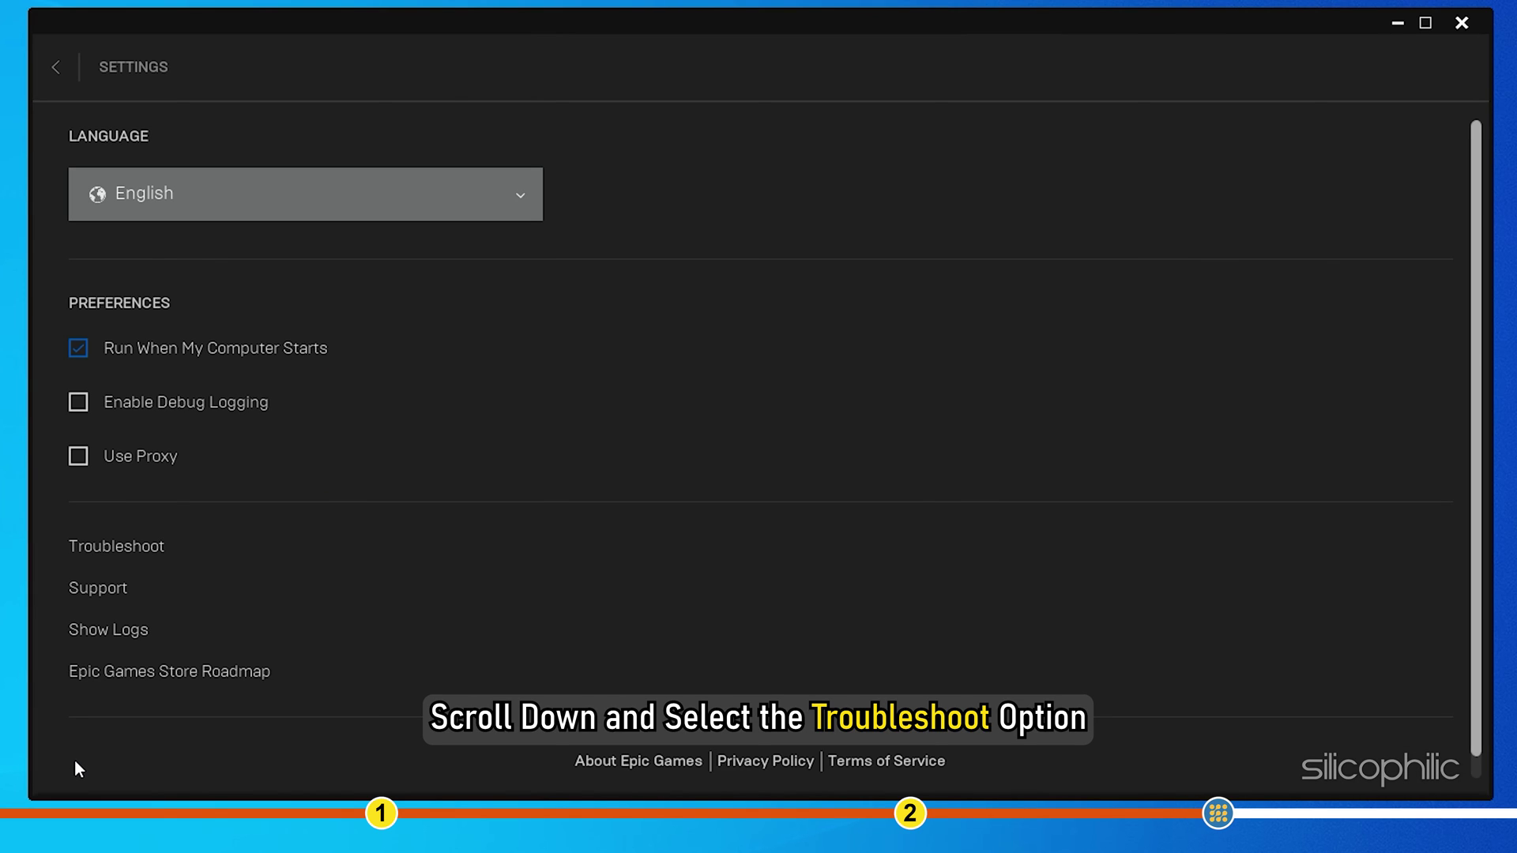
scroll(223, 528, "down", 1)
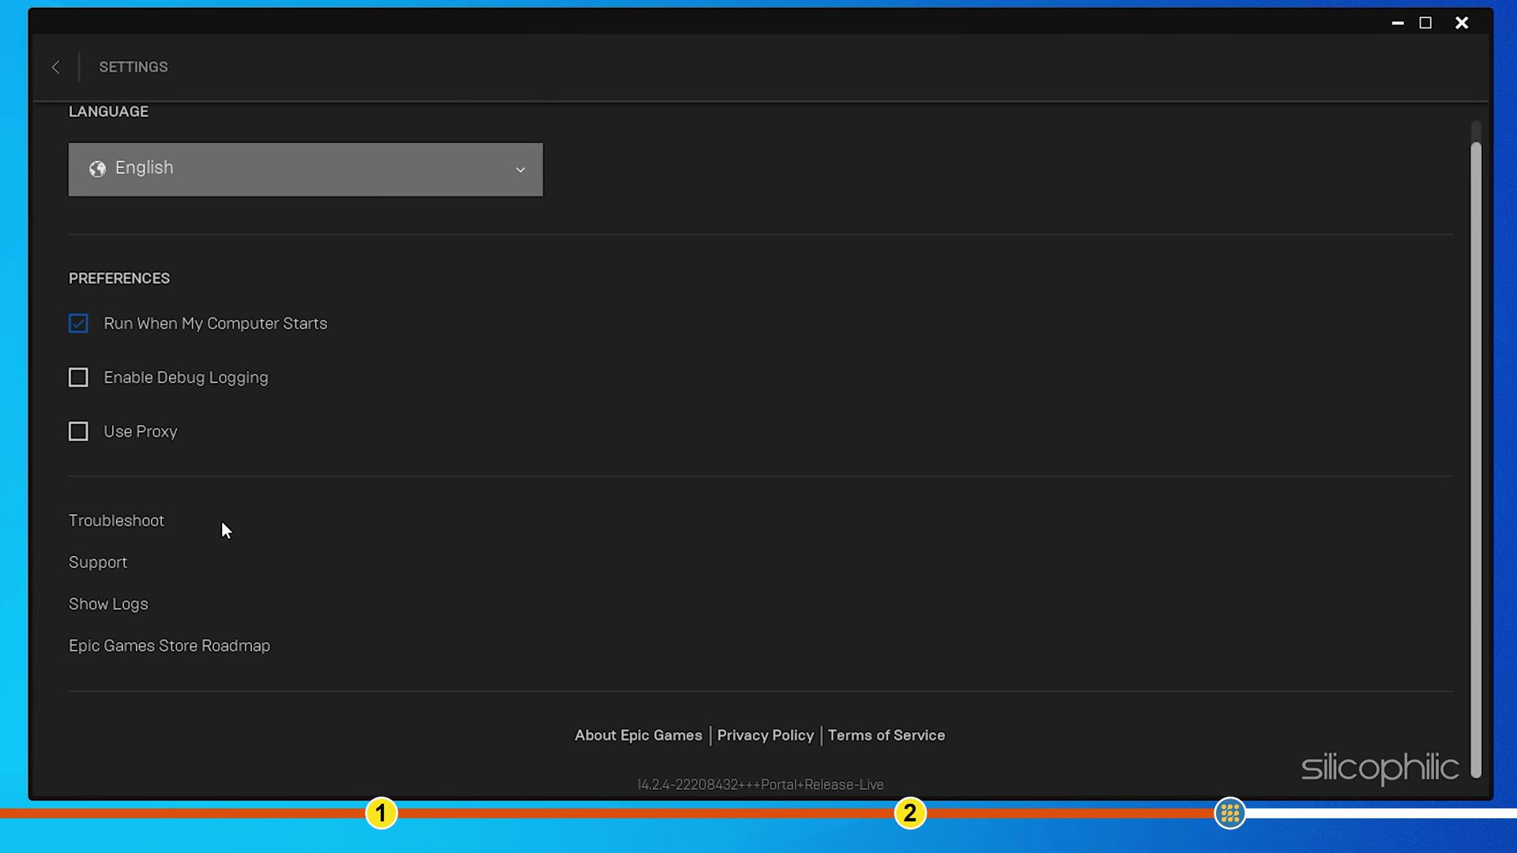
left_click(162, 523)
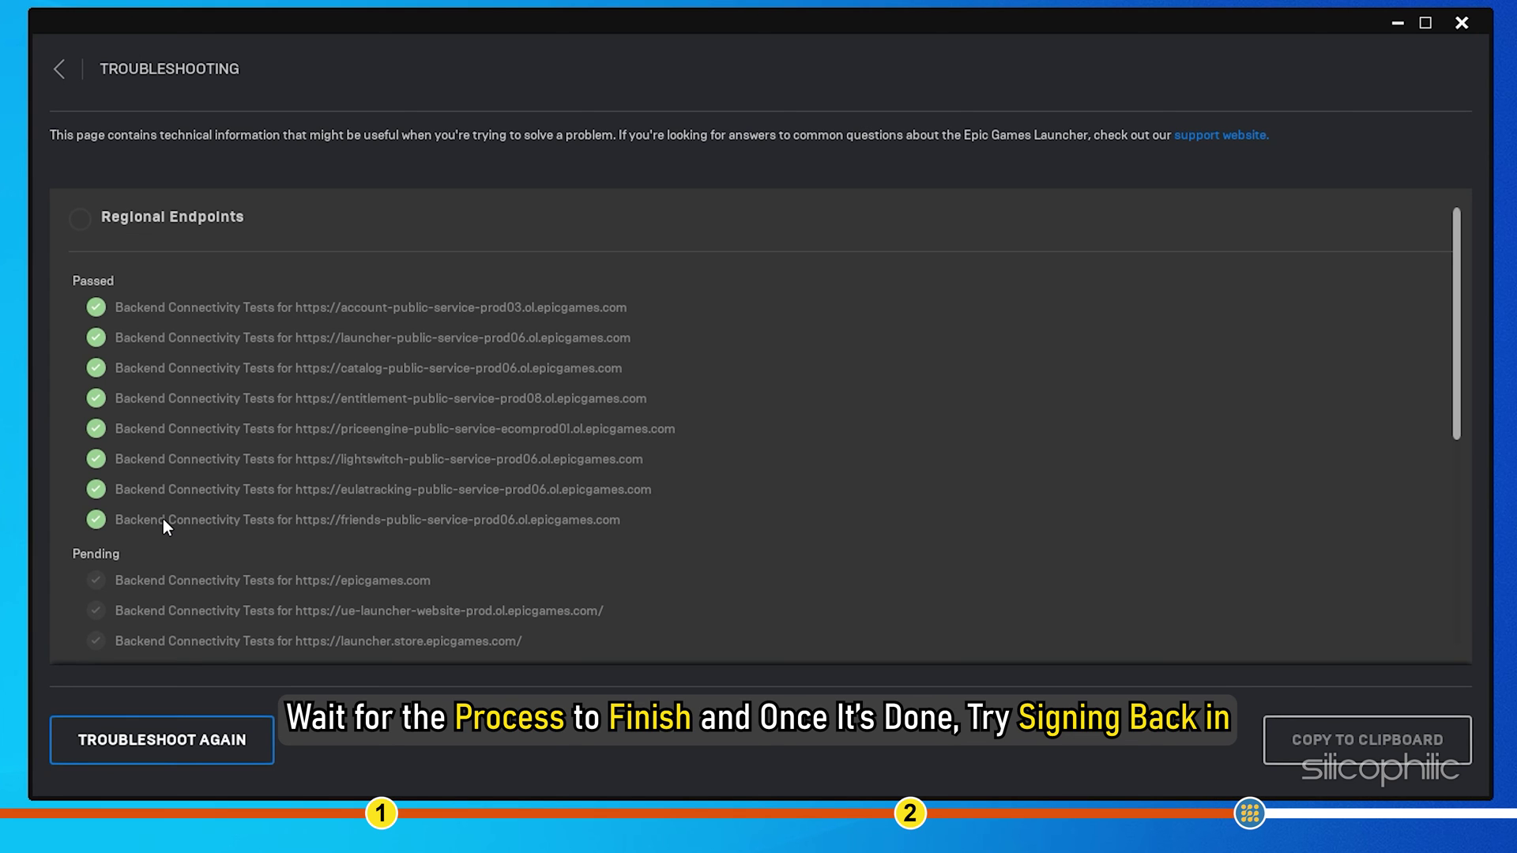